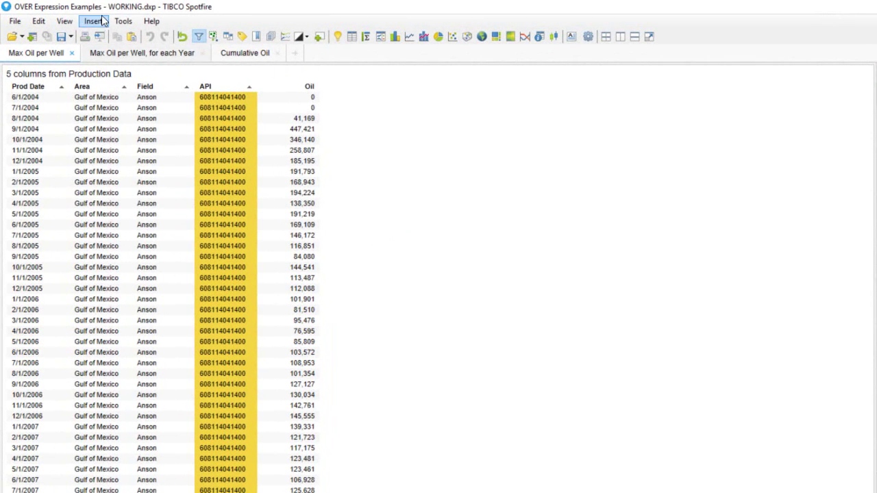
- Add a calculated column named Peak Oil with expression Max([Oil]), giving 519,731 on every row
left_click(93, 21)
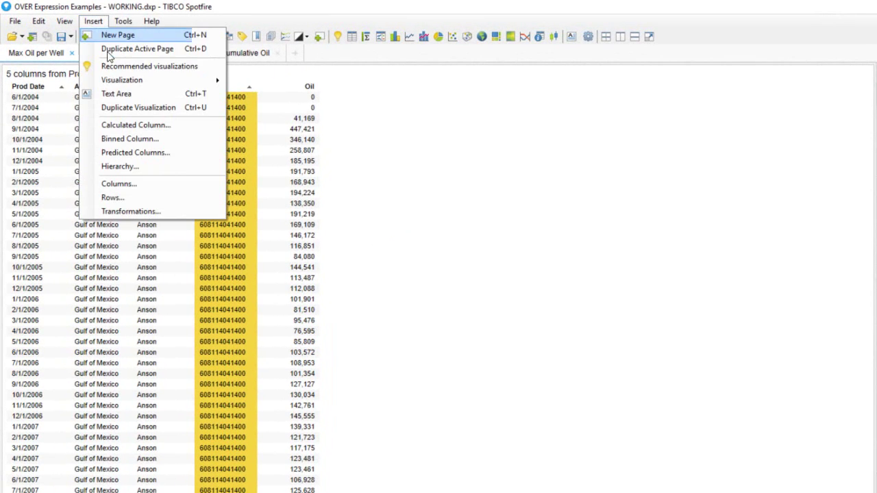
left_click(128, 127)
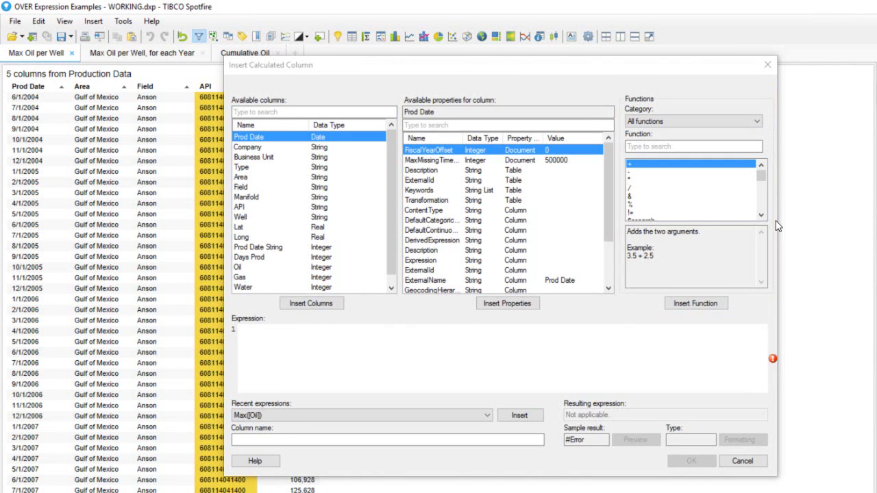
left_click(703, 145)
type("max")
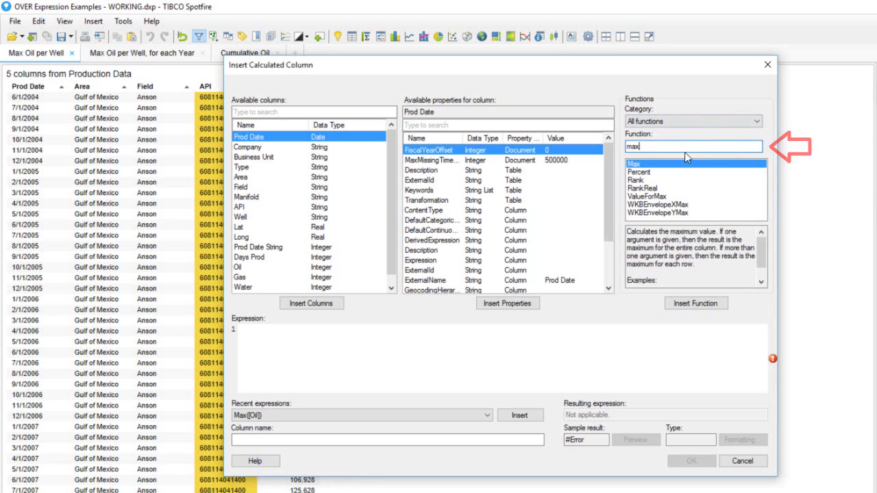
scroll(767, 255, "down", 2)
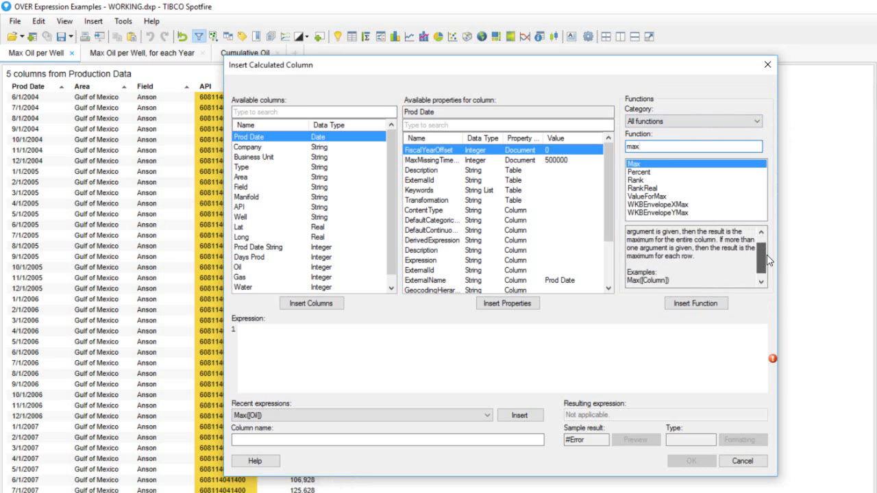
left_click(708, 312)
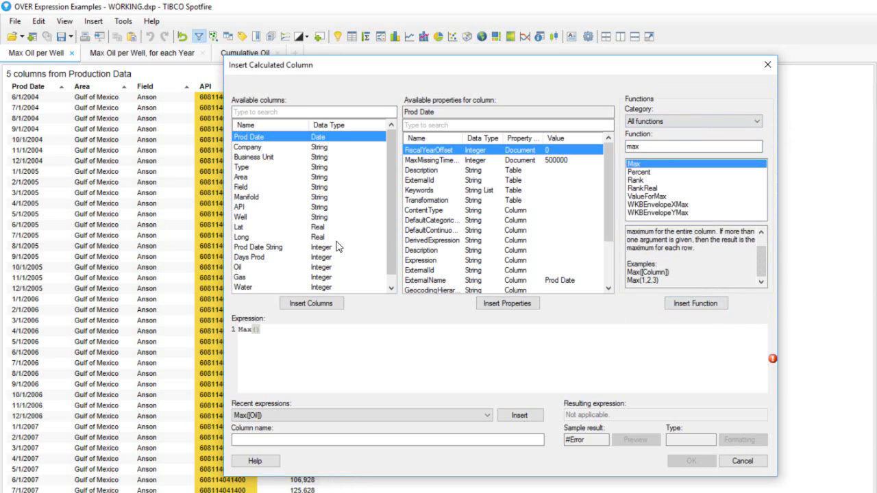
left_click(291, 269)
left_click(303, 303)
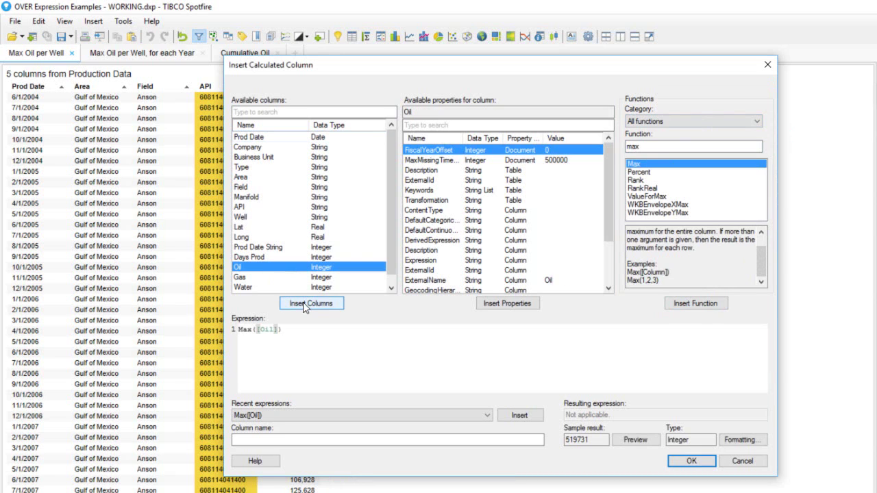
left_click(317, 328)
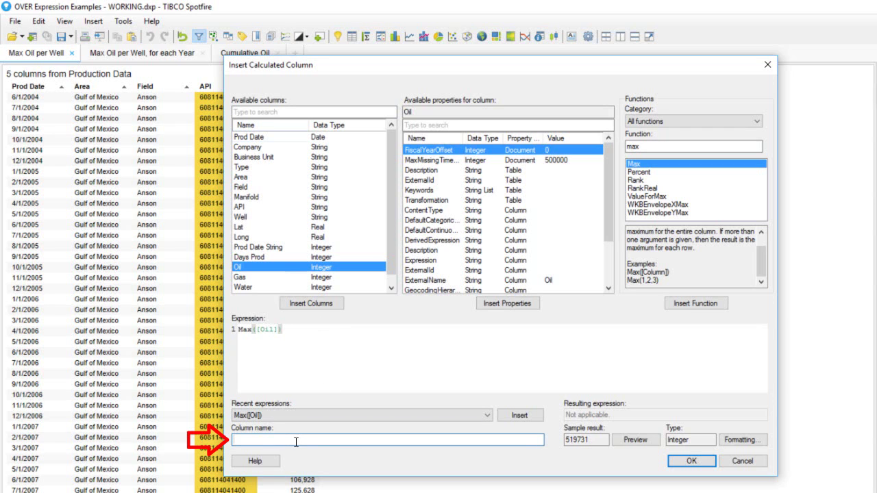
type("Peak Oil")
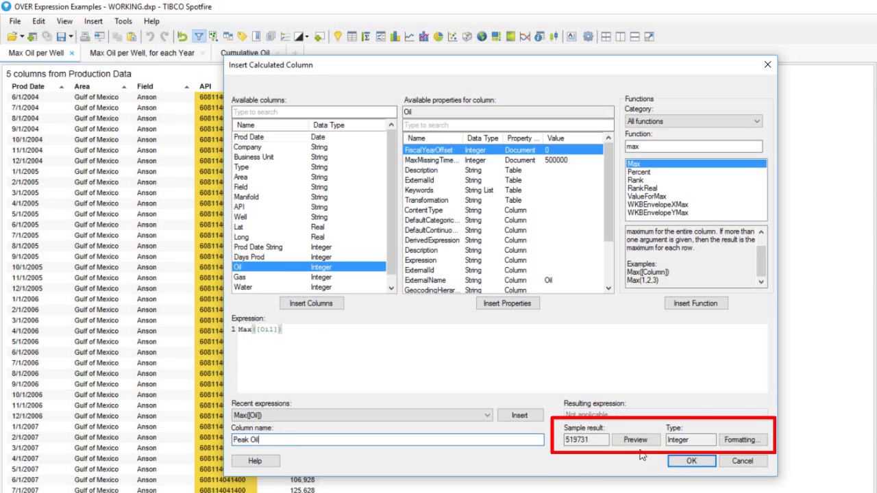
left_click(691, 461)
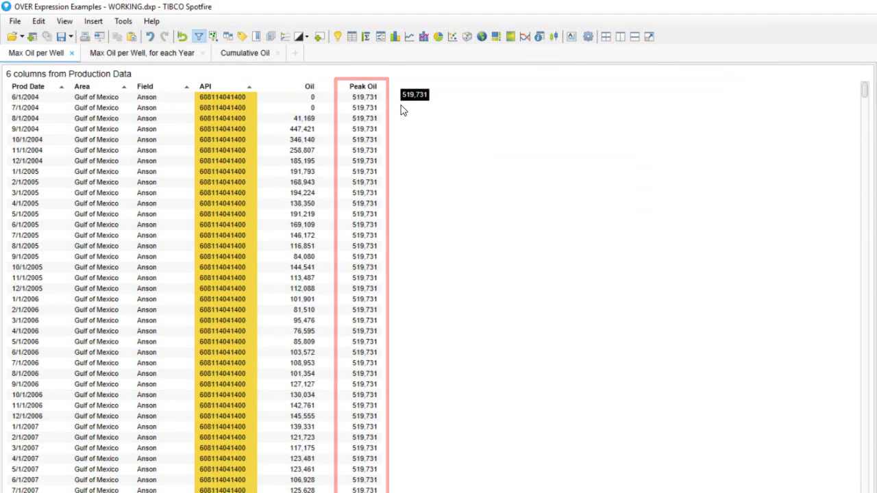
scroll(862, 94, "down", 10)
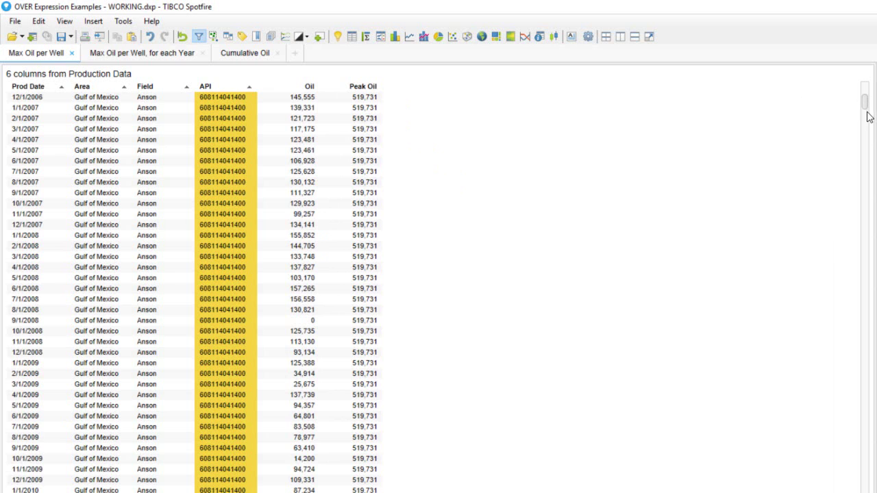
scroll(867, 120, "down", 14)
scroll(865, 159, "down", 20)
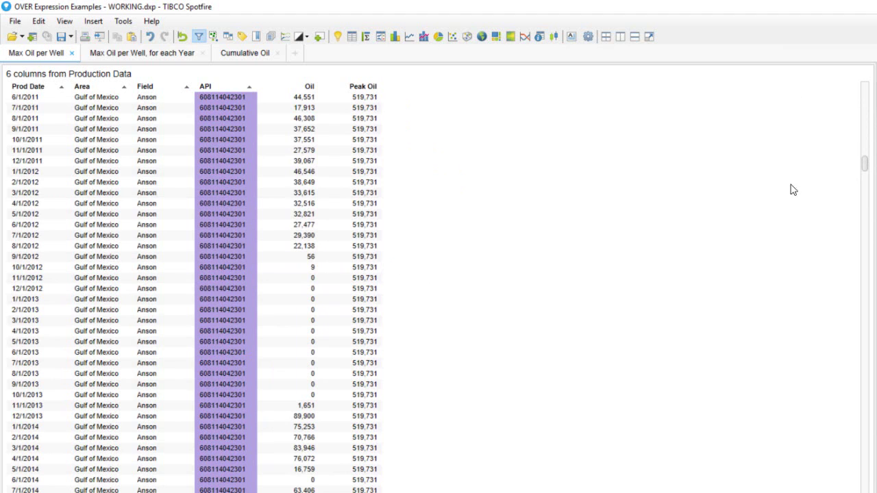
scroll(868, 168, "down", 1)
left_click_drag(868, 189, 867, 199)
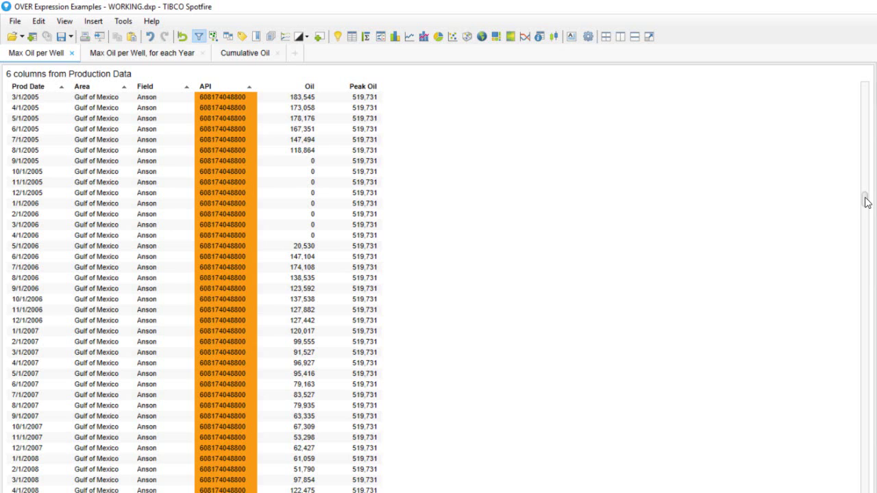
- Change Peak Oil's expression to Max([Oil]) OVER ([API]) so each well shows its own peak
left_click(39, 21)
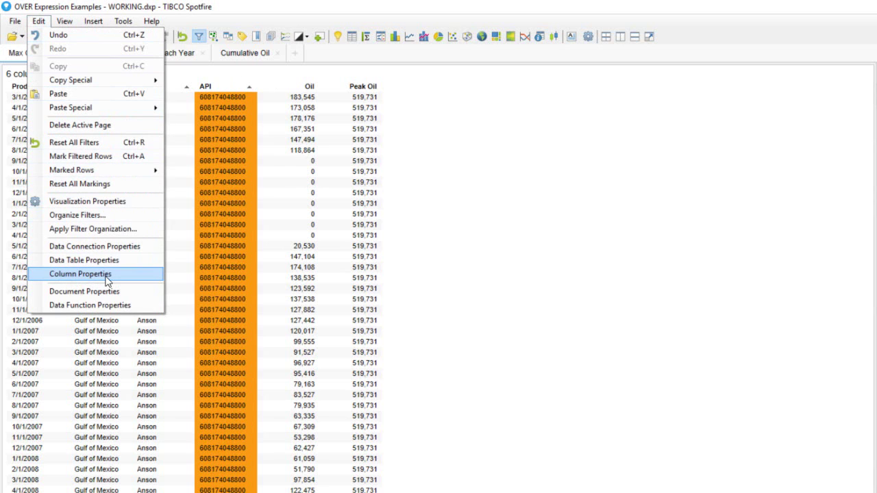
left_click(79, 274)
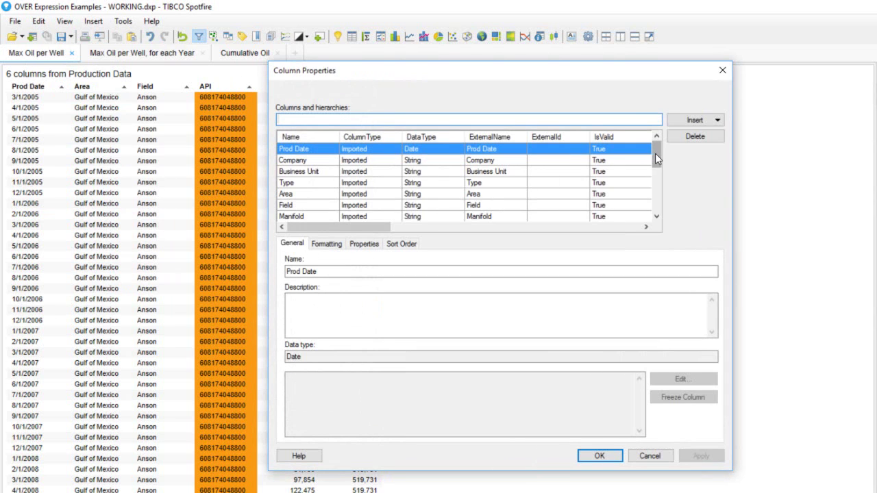
left_click_drag(655, 153, 658, 196)
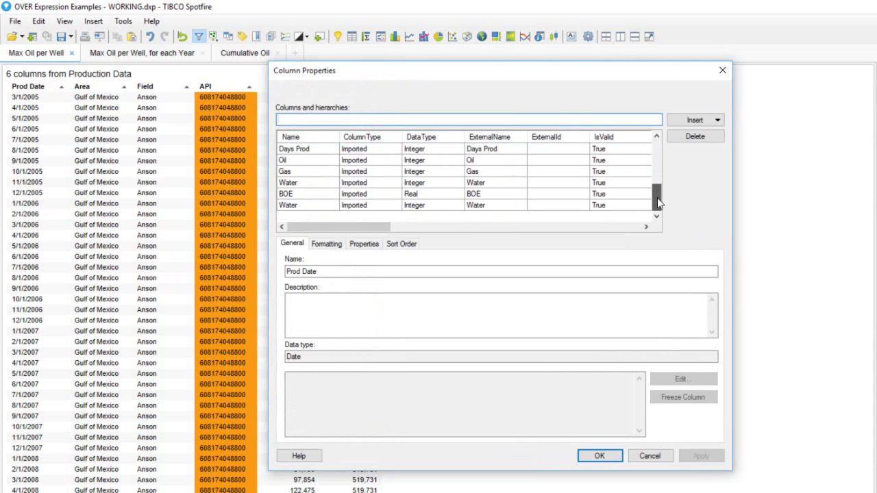
left_click(623, 207)
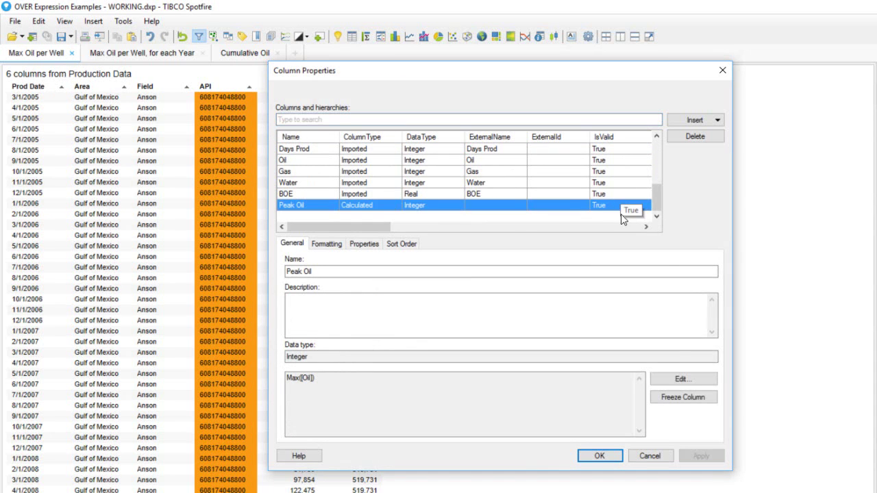
left_click(681, 379)
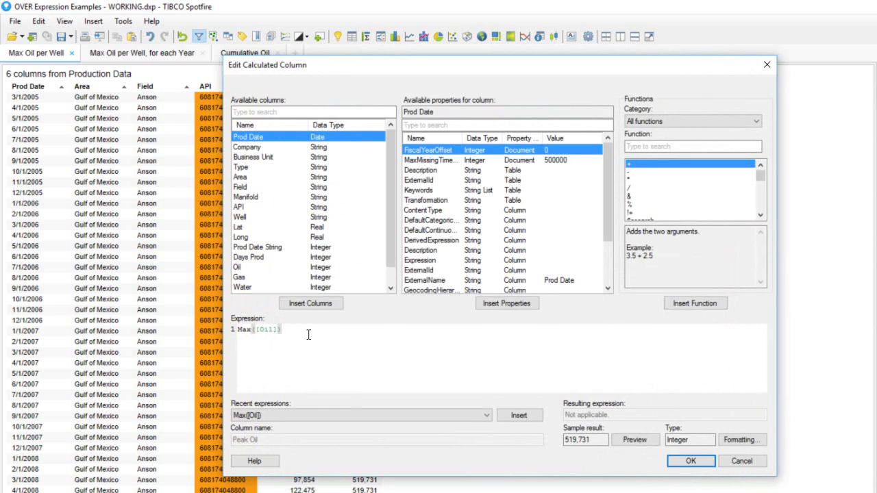
type("OVER")
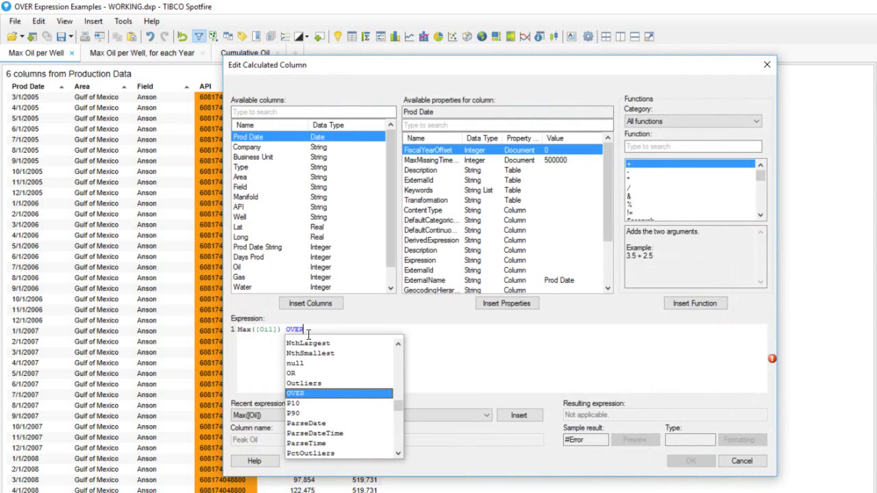
key("Escape")
left_click(295, 208)
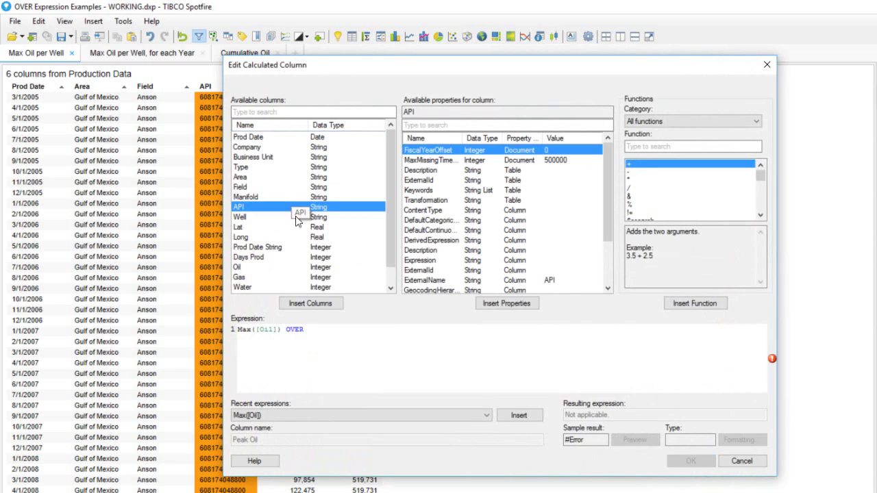
left_click(312, 304)
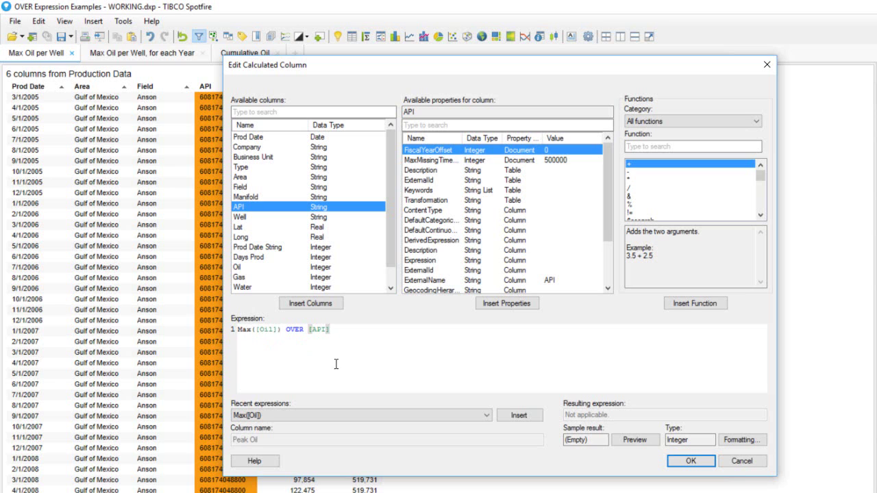
left_click(678, 464)
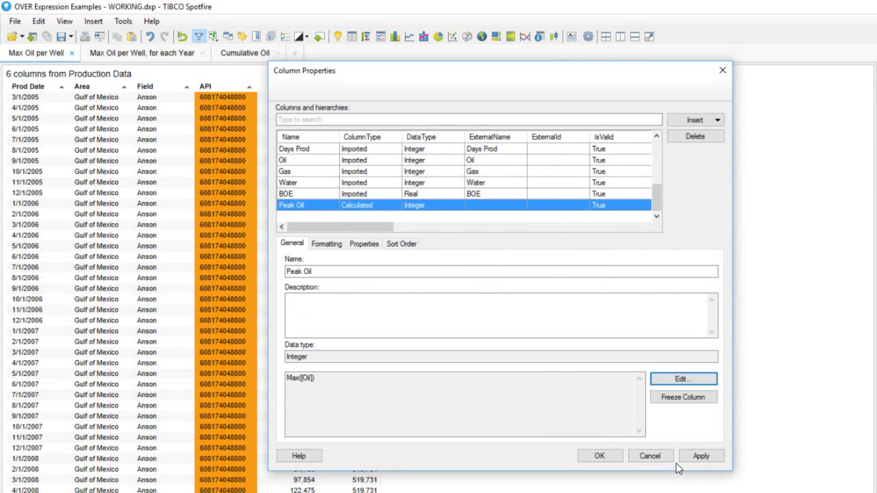
left_click(589, 456)
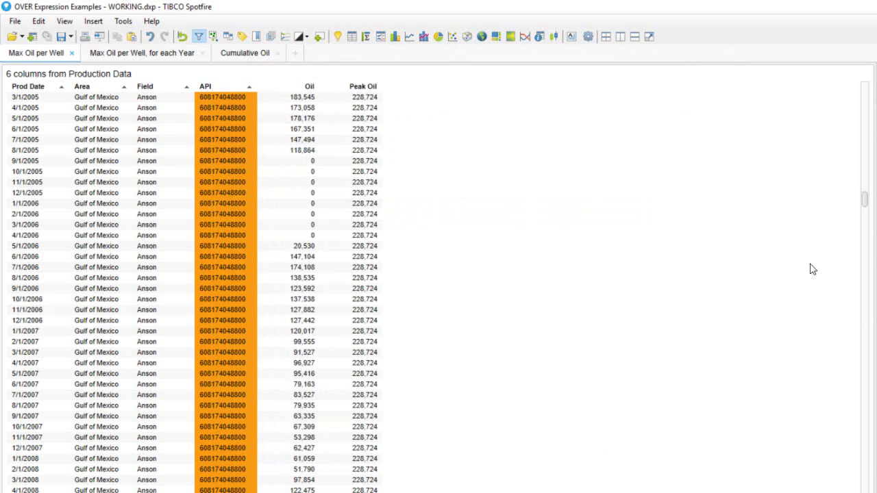
left_click_drag(866, 199, 865, 182)
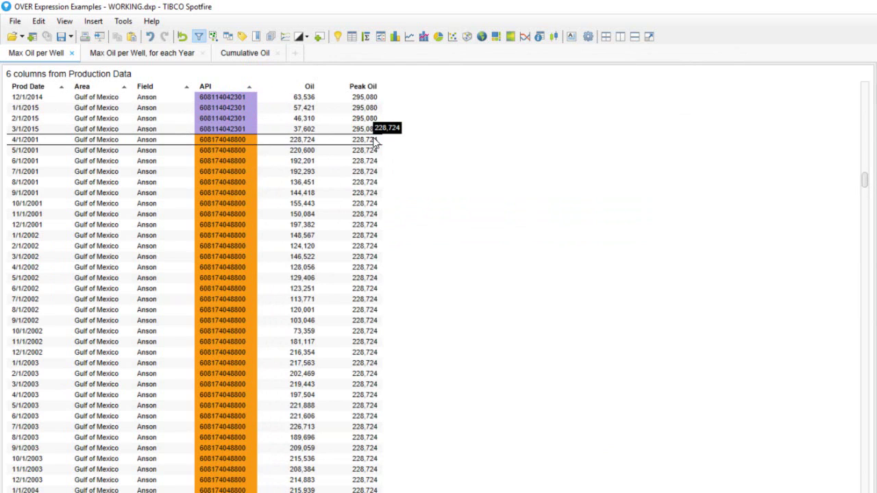
left_click(307, 142)
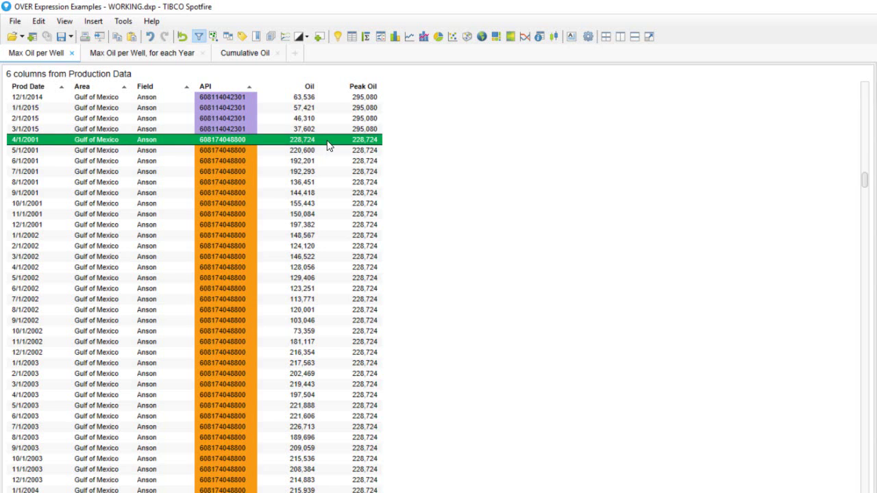
left_click_drag(868, 184, 869, 274)
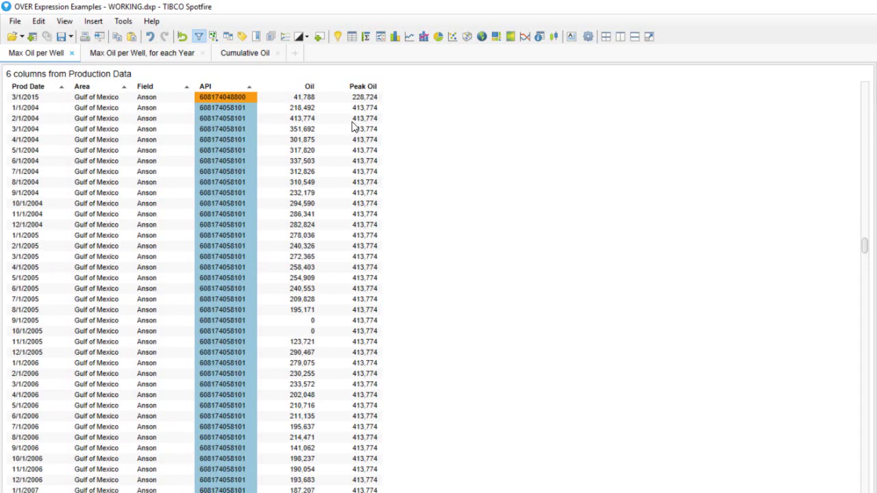
left_click(330, 121)
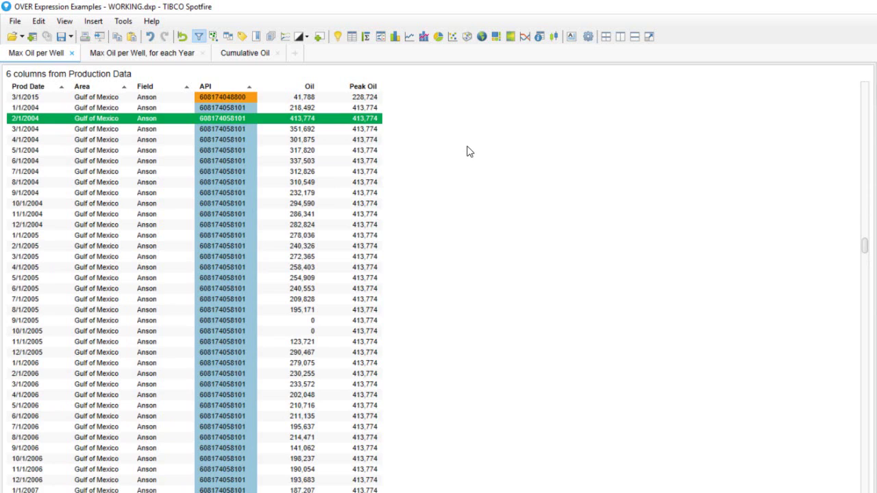
left_click(666, 383)
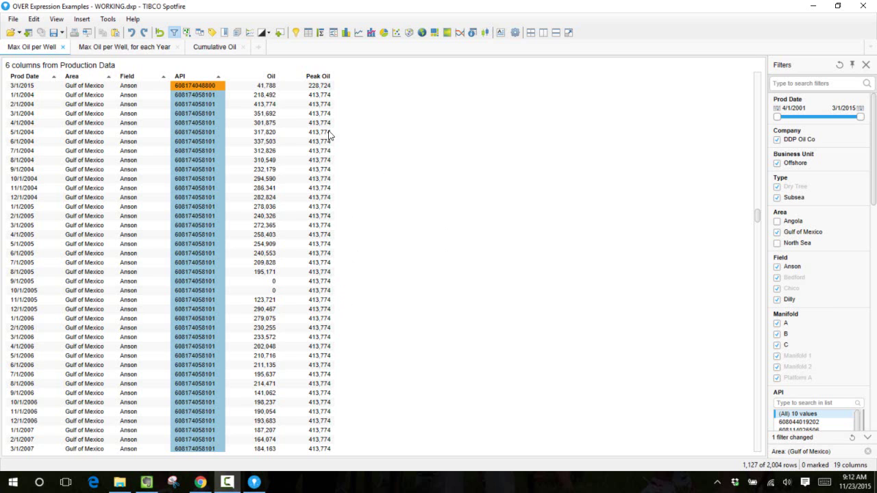
- On the Max Oil per Well, for each Year page, start a calculated column from Max([Oil]) OVER ([API])
left_click(162, 50)
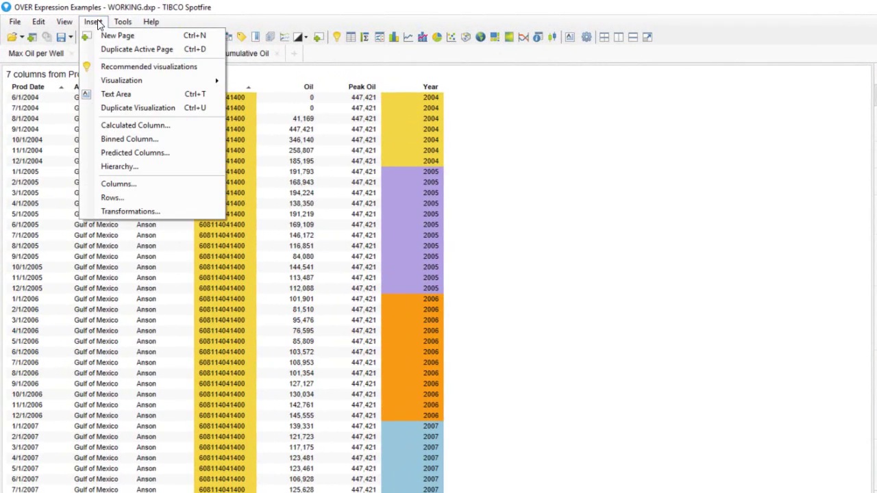
left_click(133, 125)
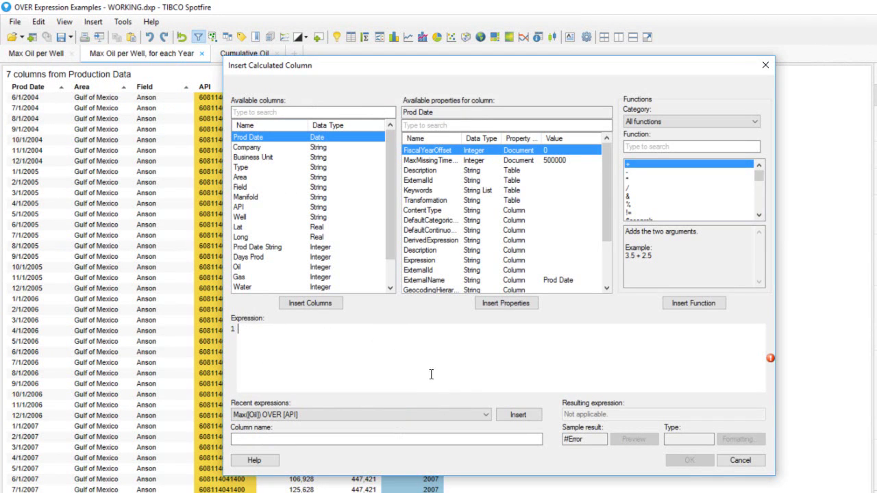
left_click(519, 416)
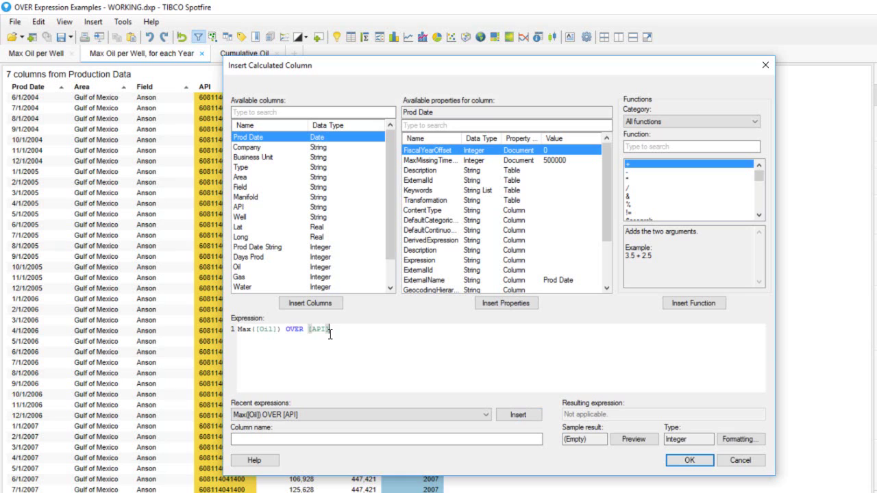
key("Left")
key("Left")
key("Left")
key("Left")
key("Left")
type("(")
key("End")
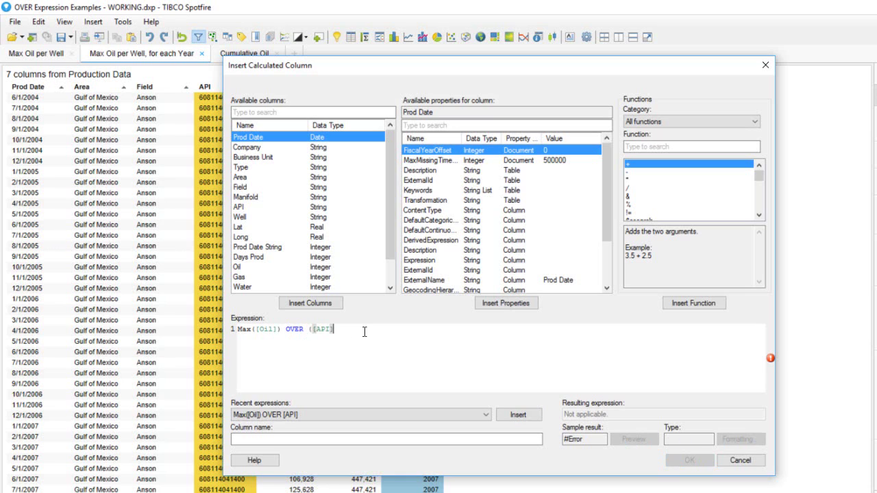
type(",")
- Add [Year] to the OVER clause and create the column as Peak Oil per Year
left_click_drag(391, 258, 392, 283)
left_click(322, 287)
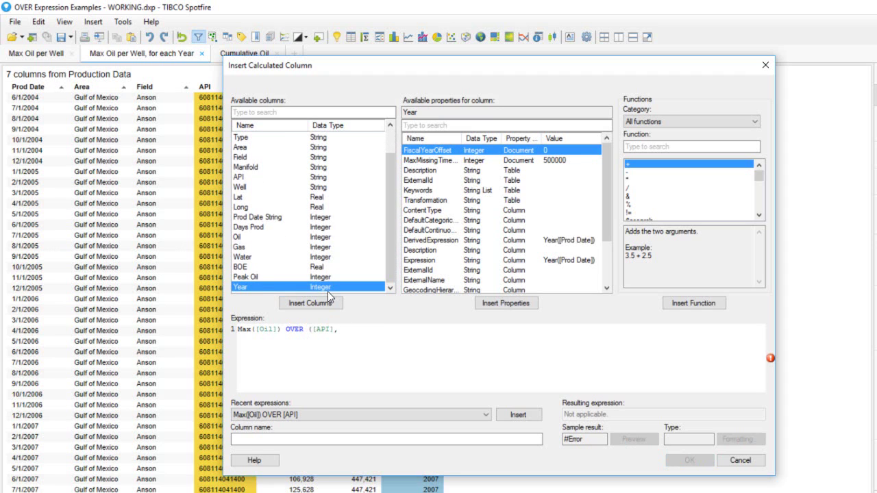
left_click(335, 304)
type(")")
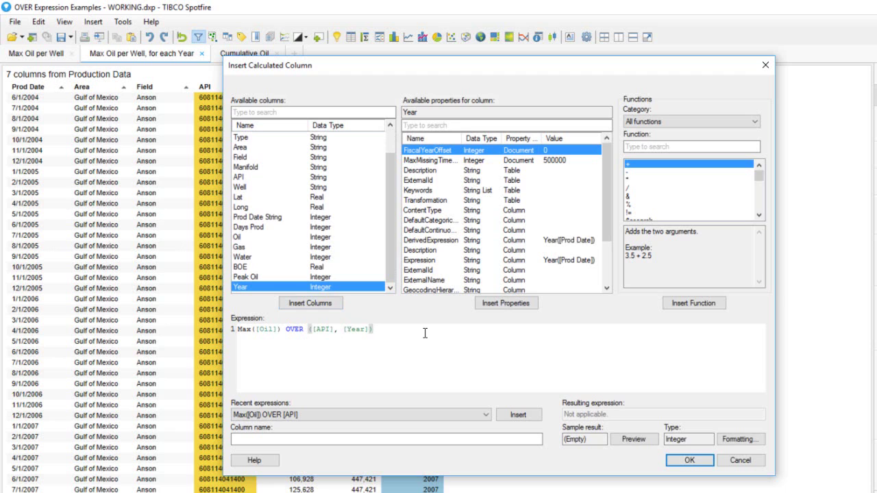
left_click(414, 436)
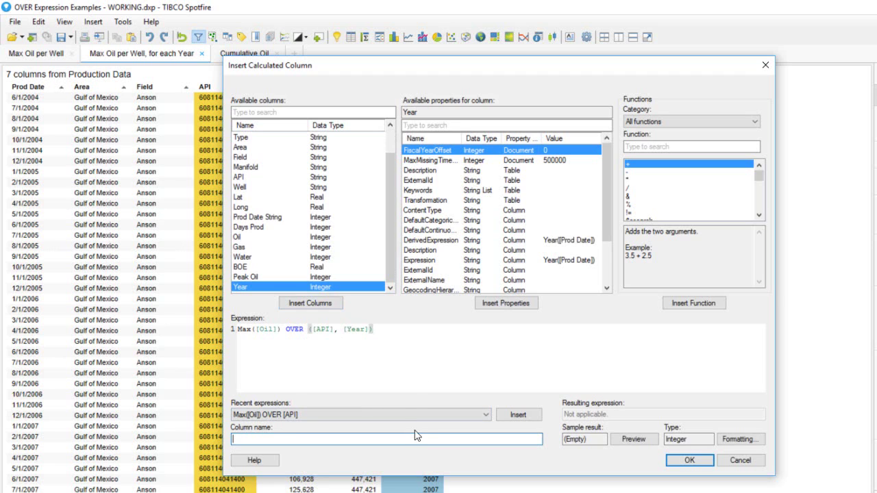
type("Peak Oil per Year")
left_click(686, 462)
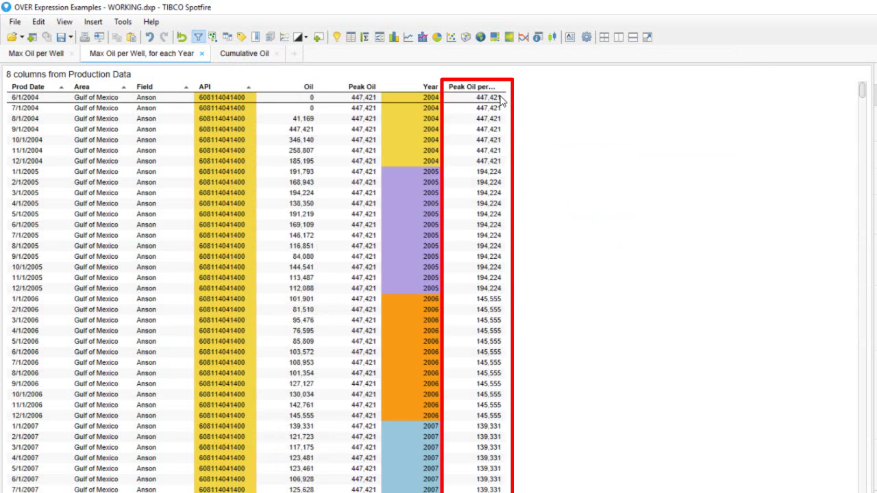
- Mark the 2004 rows and the 3/1/2005 row to compare yearly peaks, then clear the marking
left_click_drag(501, 100, 495, 172)
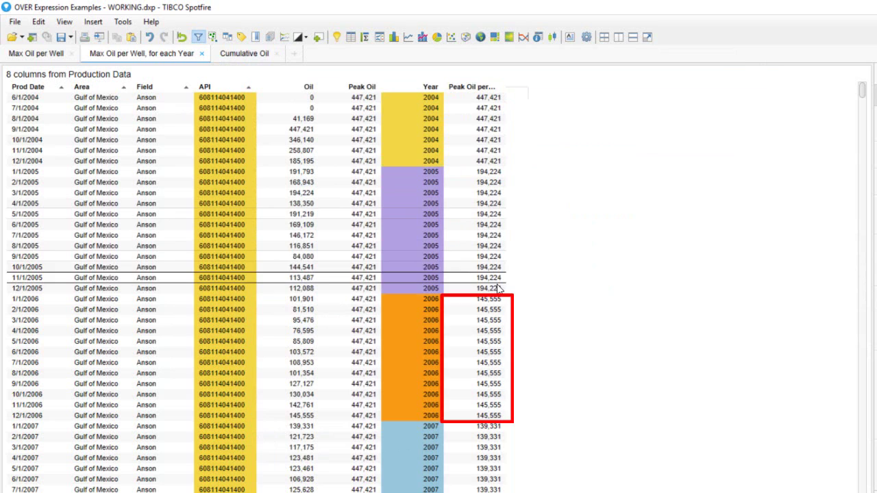
left_click(494, 194)
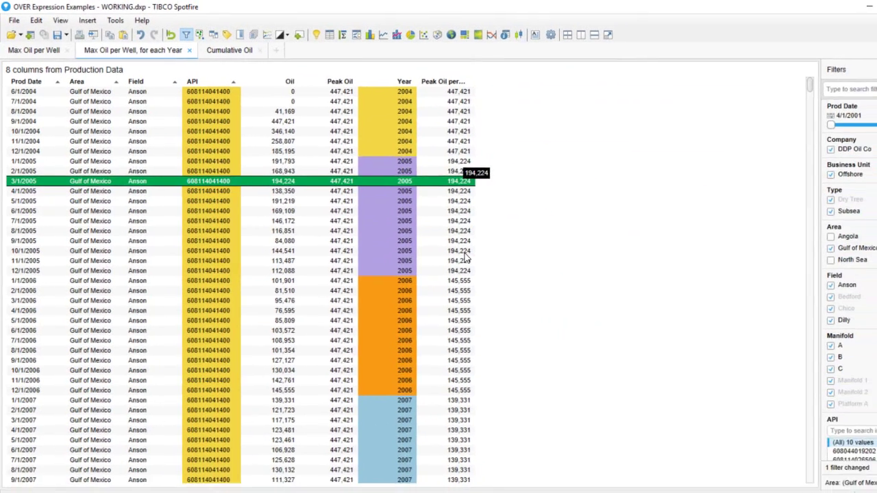
left_click(733, 436)
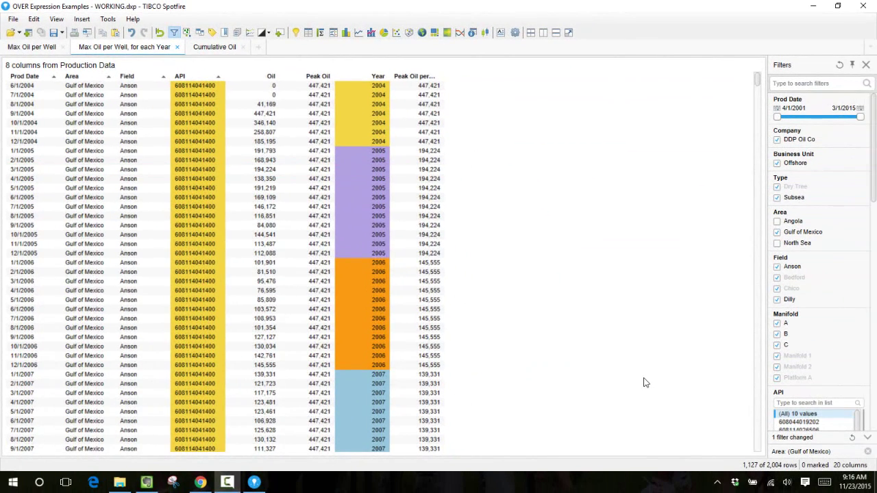
- Switch to the Cumulative Oil page
left_click(215, 48)
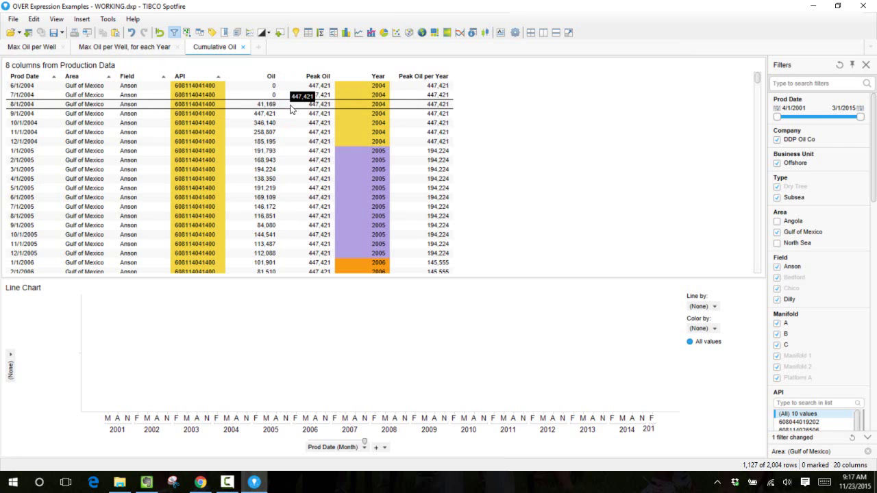
- Start a new calculated column with the expression Sum([Oil]) OVER
left_click(82, 19)
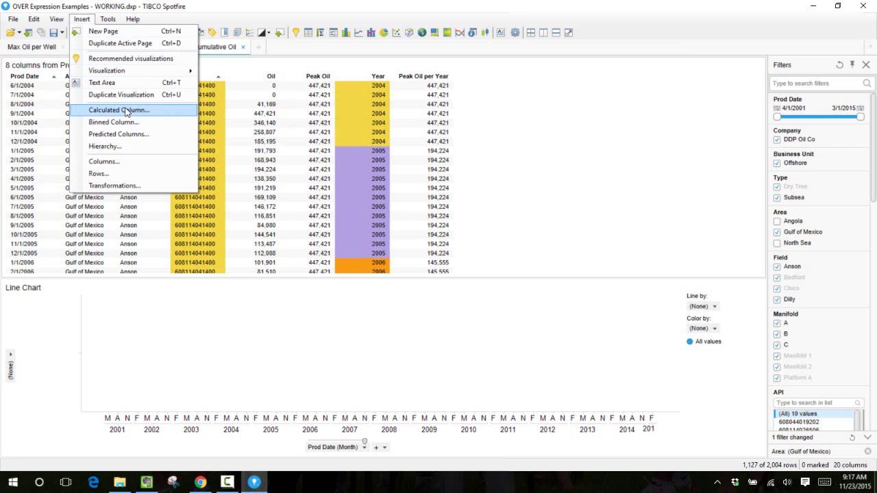
left_click(126, 112)
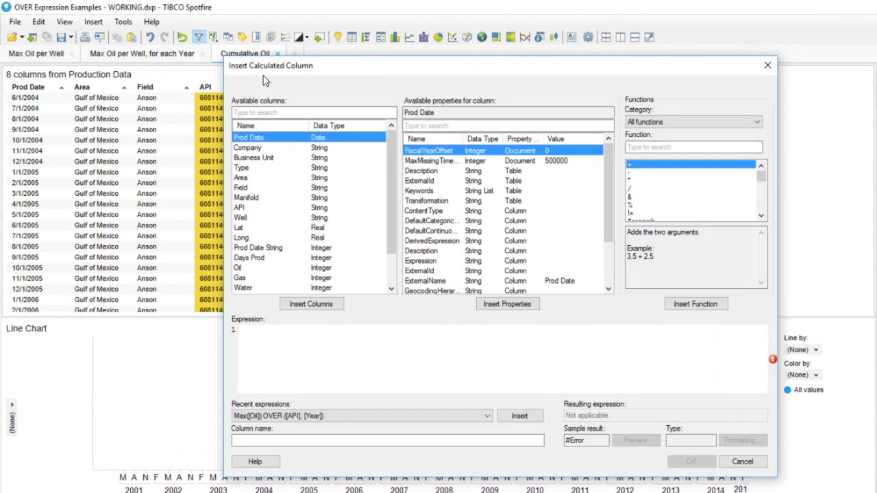
type("Sum(")
left_click(259, 267)
left_click(309, 305)
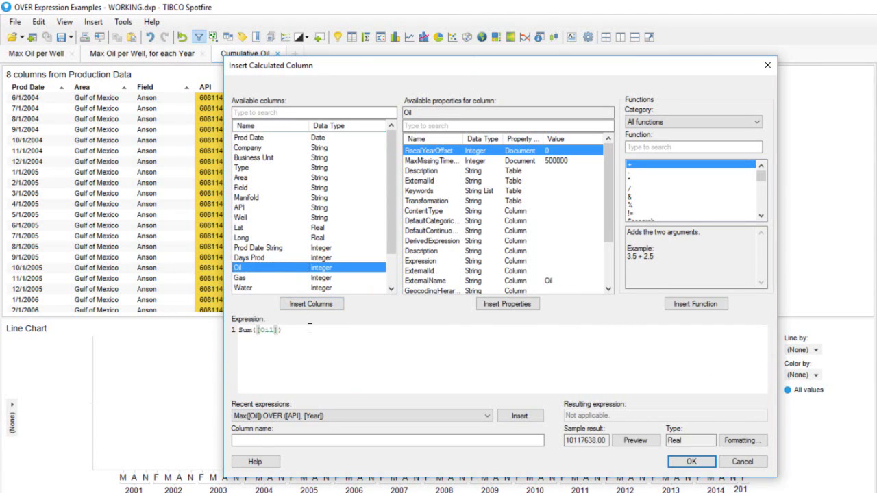
left_click(310, 329)
type("OVER")
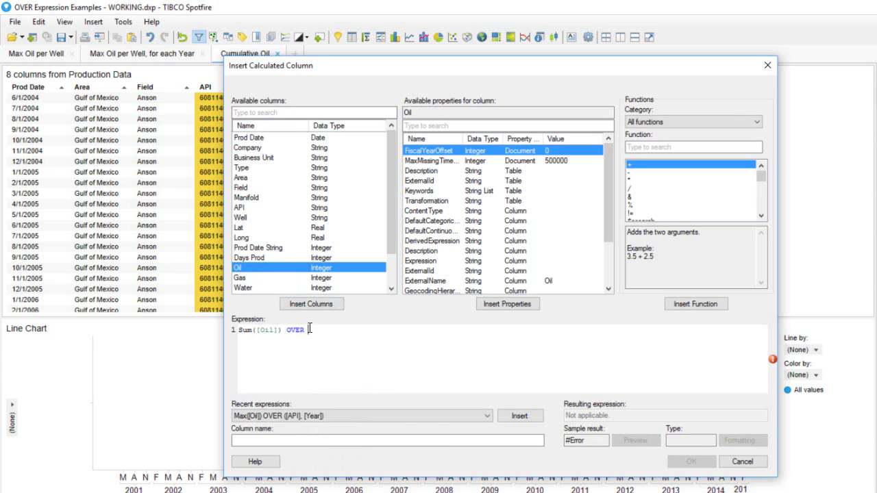
- Complete the OVER clause with AllPrevious([Prod Date]), after reading the OVER function descriptions
left_click(643, 122)
left_click(655, 190)
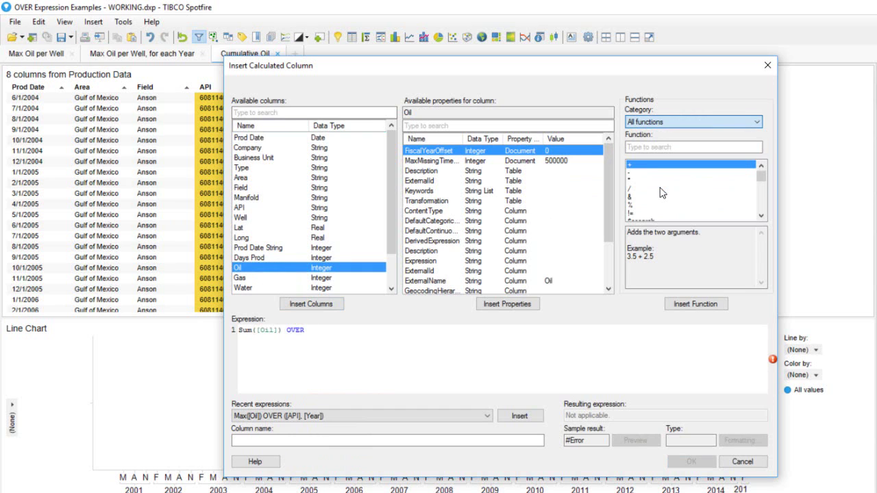
left_click(665, 182)
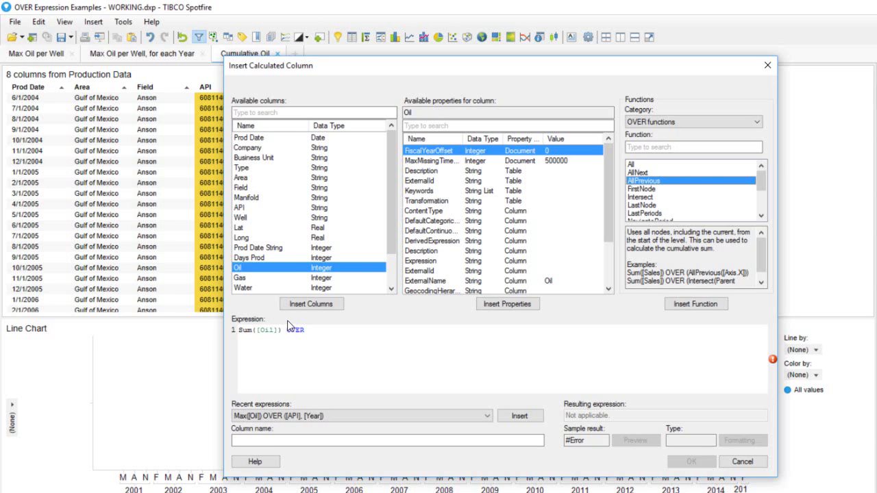
type("All")
key("Down")
key("Down")
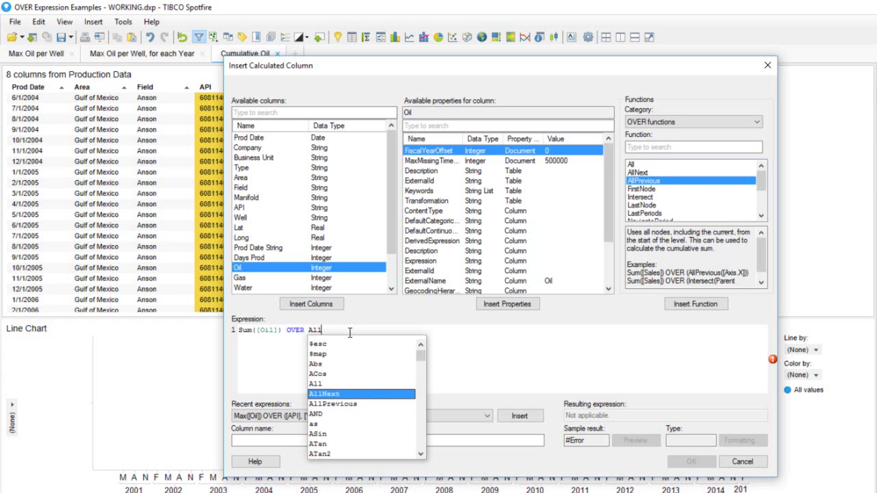
key("Return")
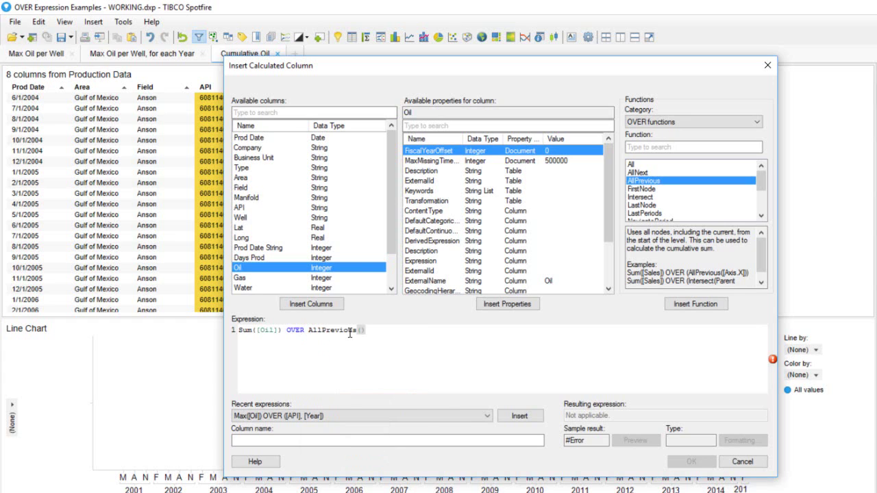
left_click(276, 140)
left_click(311, 304)
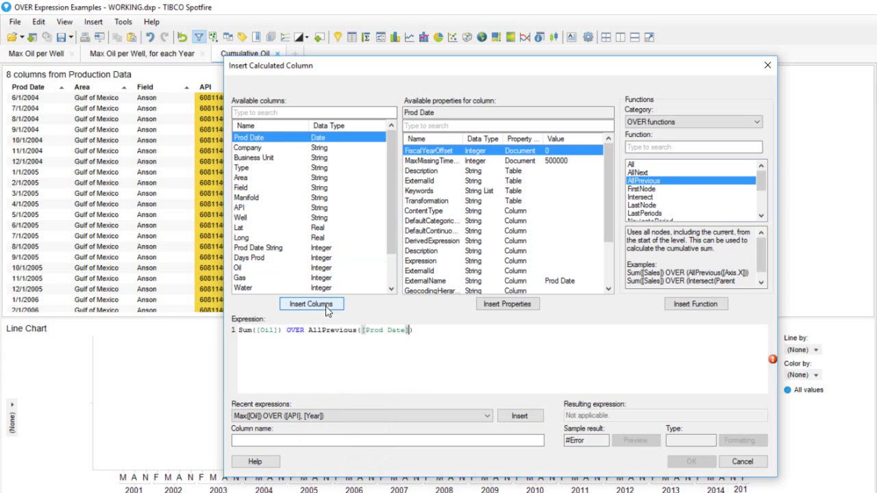
- Name the column Cumulative Production and create it
left_click(374, 440)
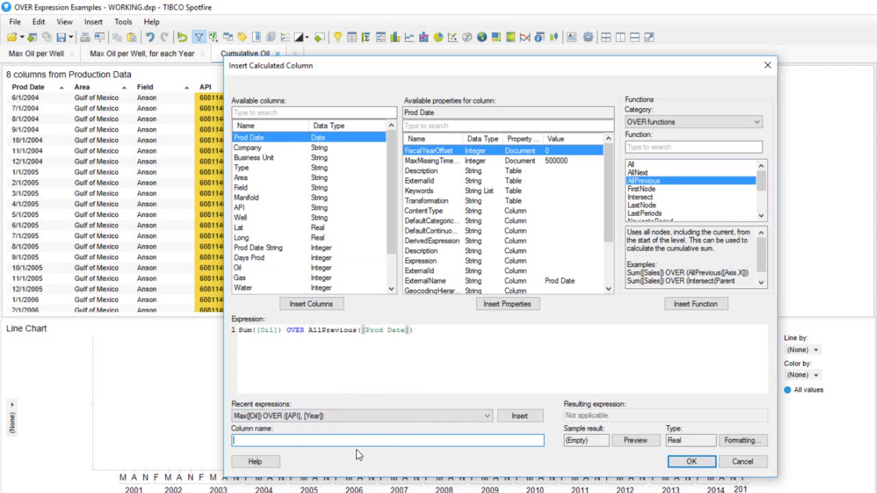
type("Cumulait")
key("BackSpace")
key("BackSpace")
type("tive Production")
left_click(689, 463)
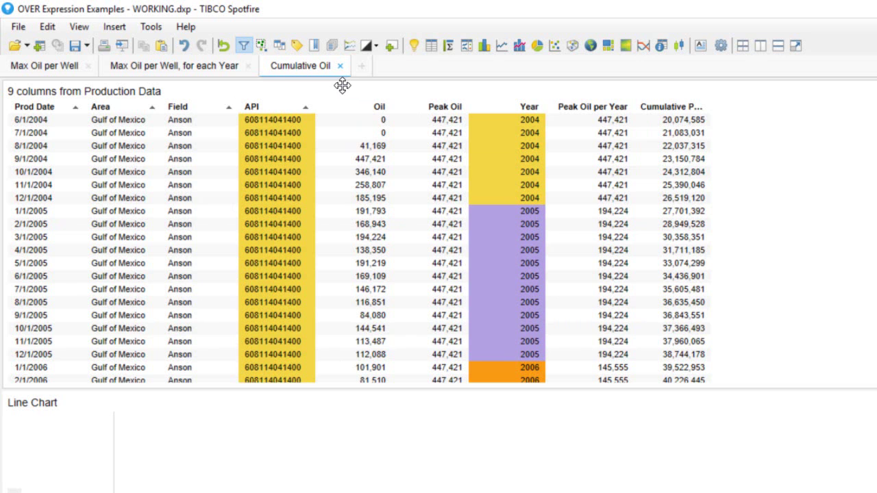
- Open the Edit menu once the running-total column is in the table
left_click(48, 27)
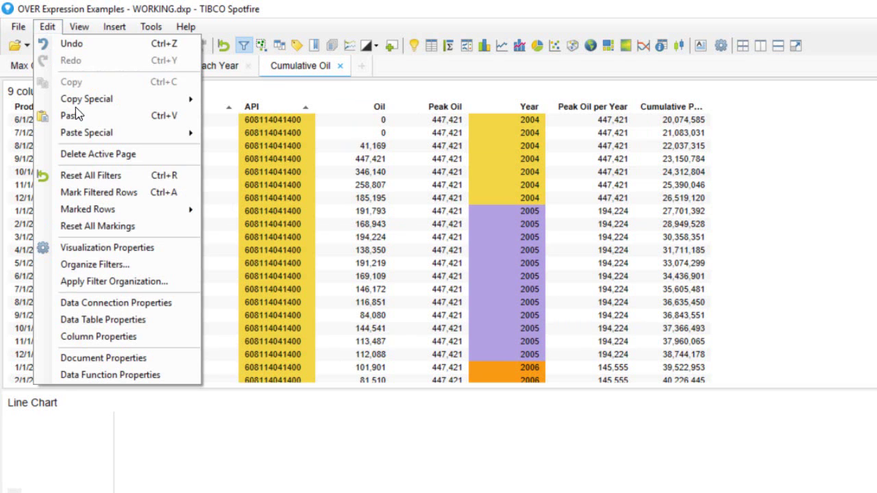
- Edit Cumulative Production to Sum([Oil]) OVER Intersect([API], AllPrevious([Prod Date]))
left_click(125, 342)
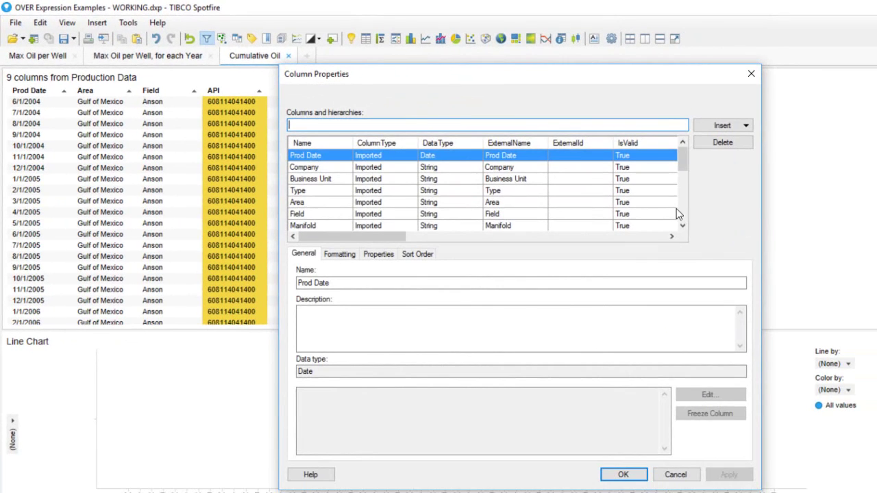
left_click_drag(684, 164, 696, 220)
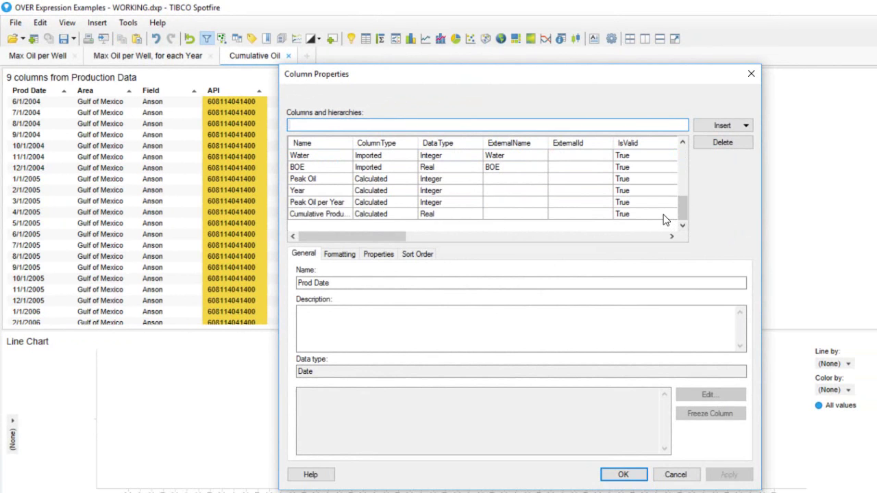
left_click(665, 217)
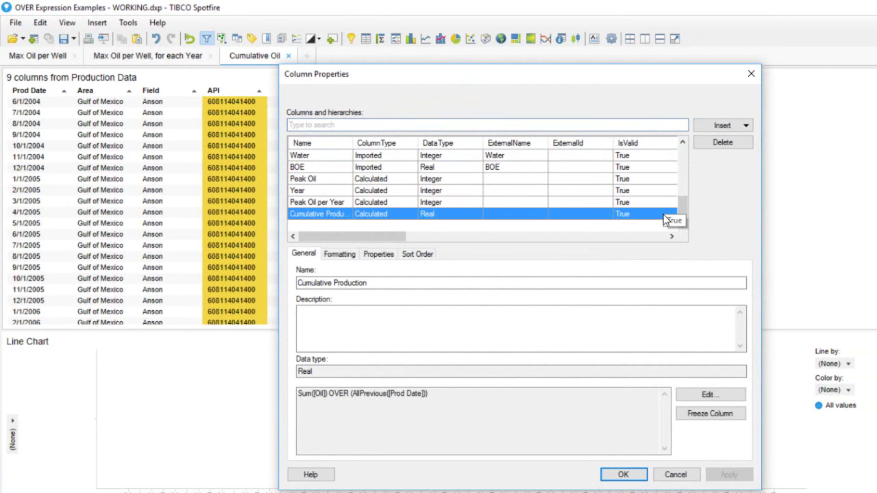
left_click(697, 395)
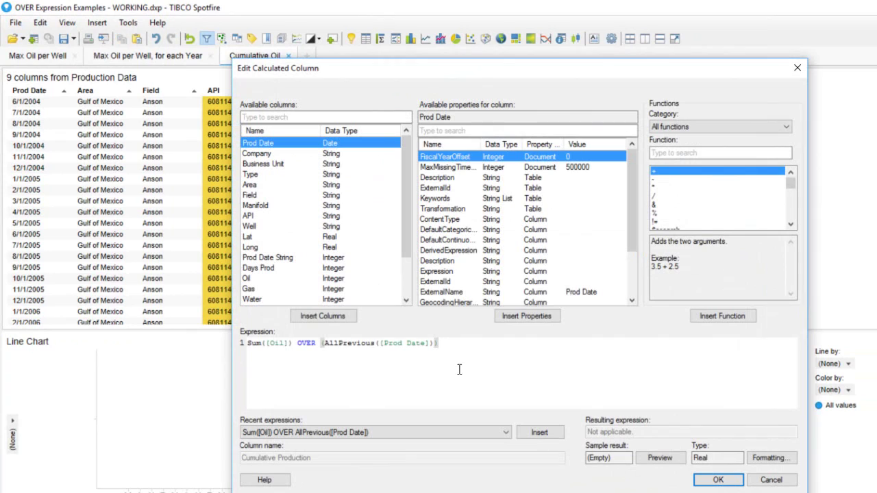
left_click(328, 217)
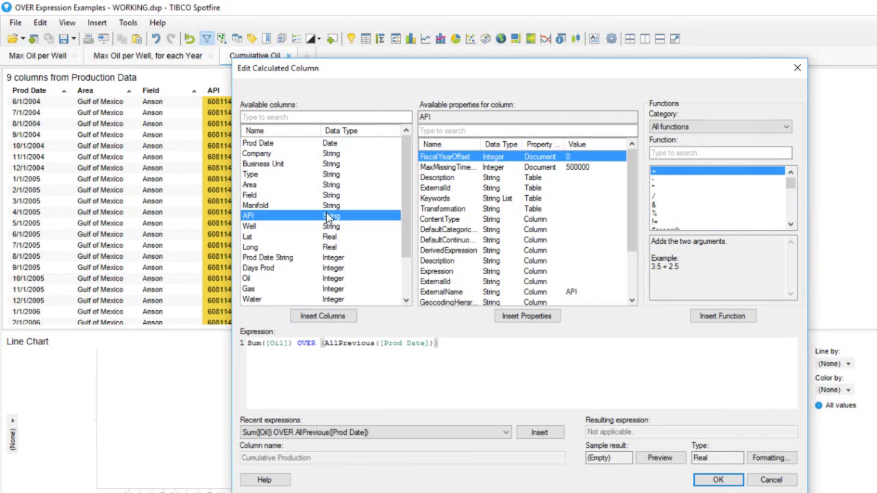
left_click(337, 320)
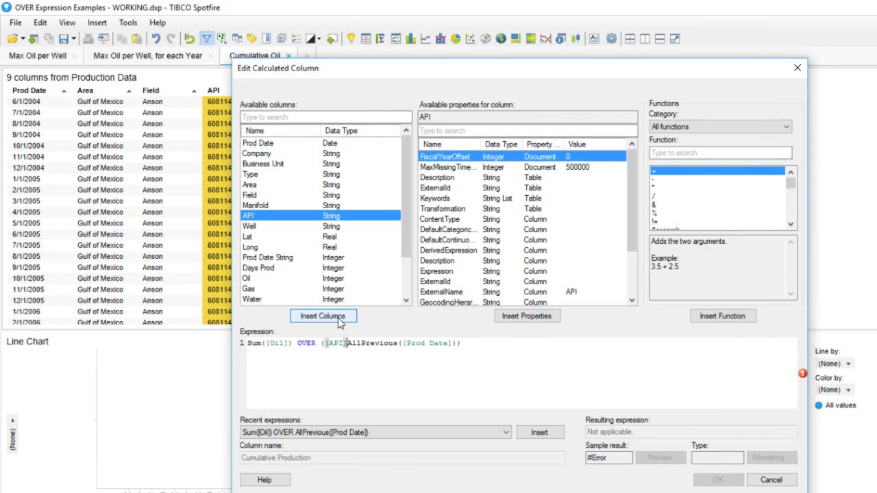
type(",")
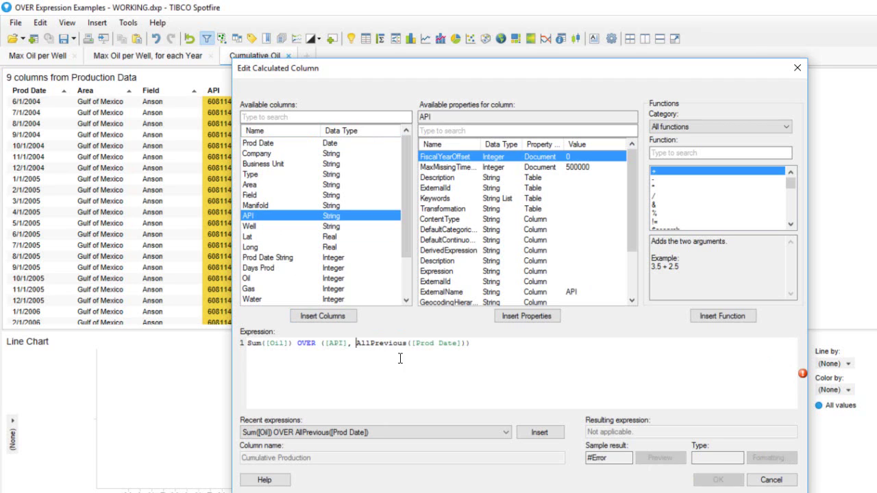
left_click(472, 340)
type("Intersect")
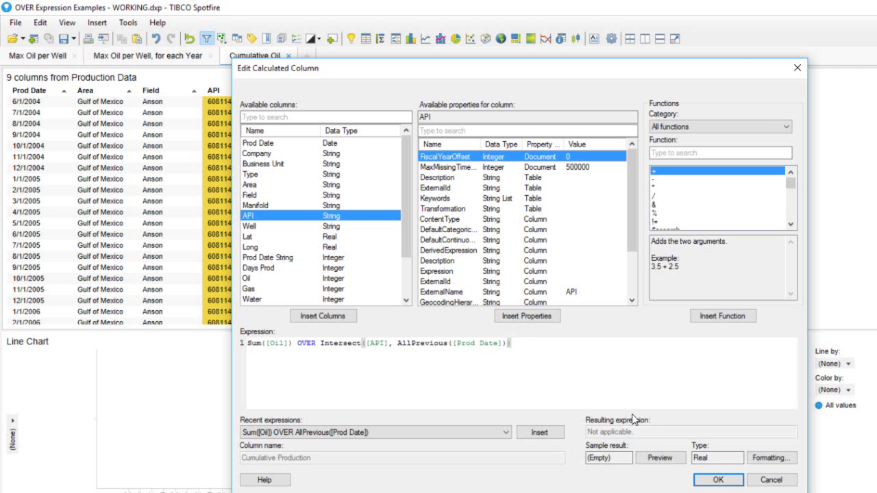
left_click(717, 481)
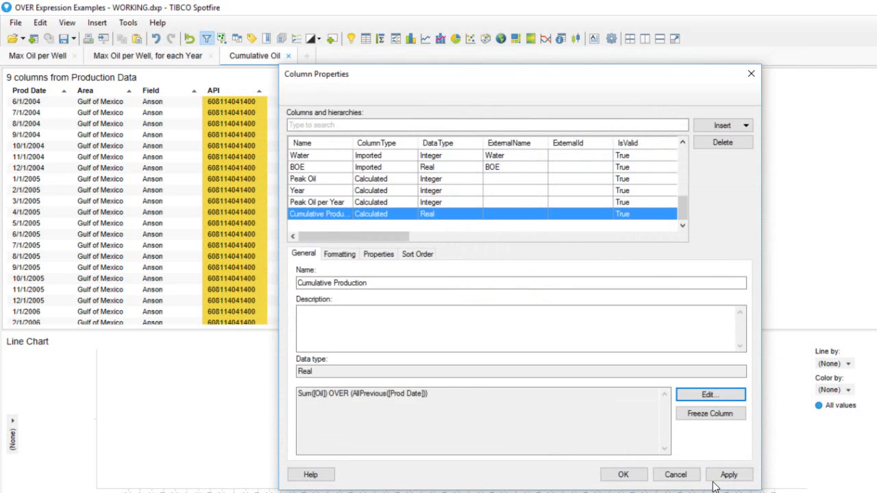
- Set the line chart's Y-axis to Cumulative Production, plotted by Prod Date
left_click(623, 475)
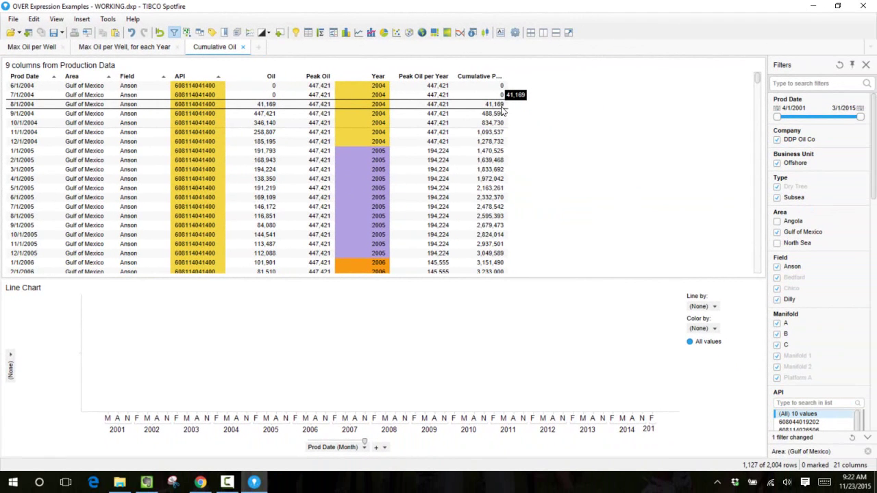
left_click(11, 356)
left_click_drag(133, 329, 140, 367)
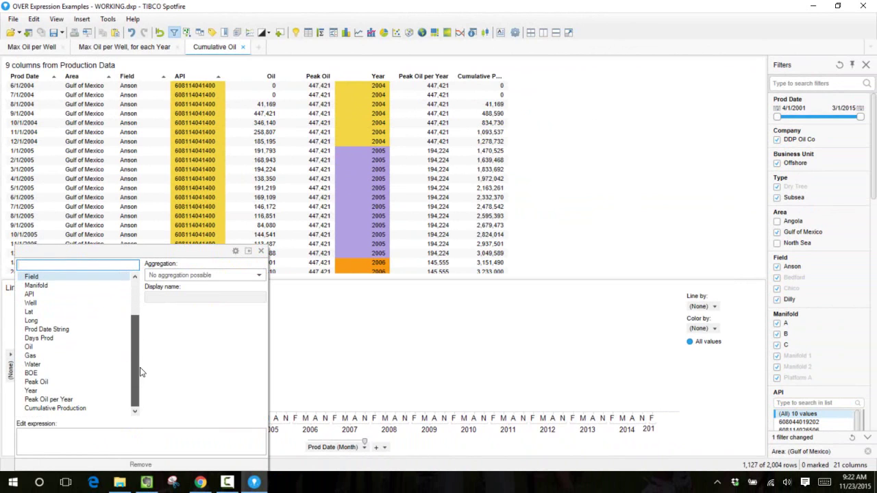
left_click(90, 407)
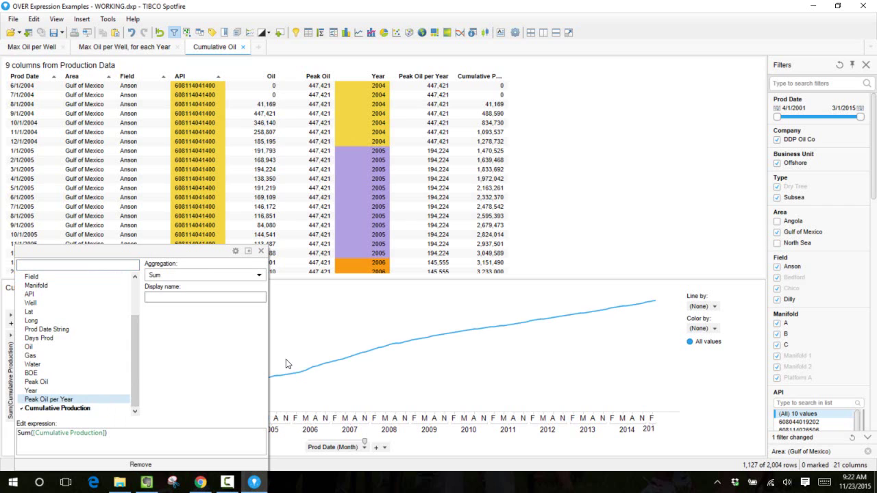
left_click(286, 364)
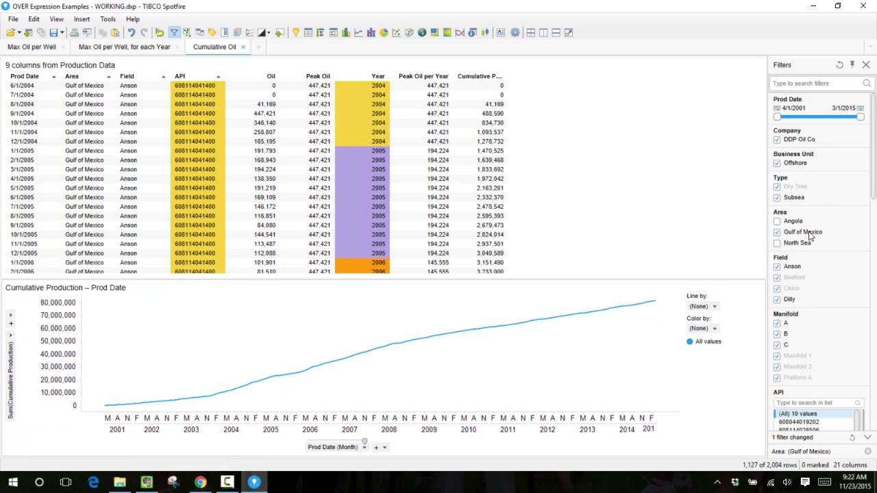
scroll(869, 181, "down", 3)
left_click(801, 368)
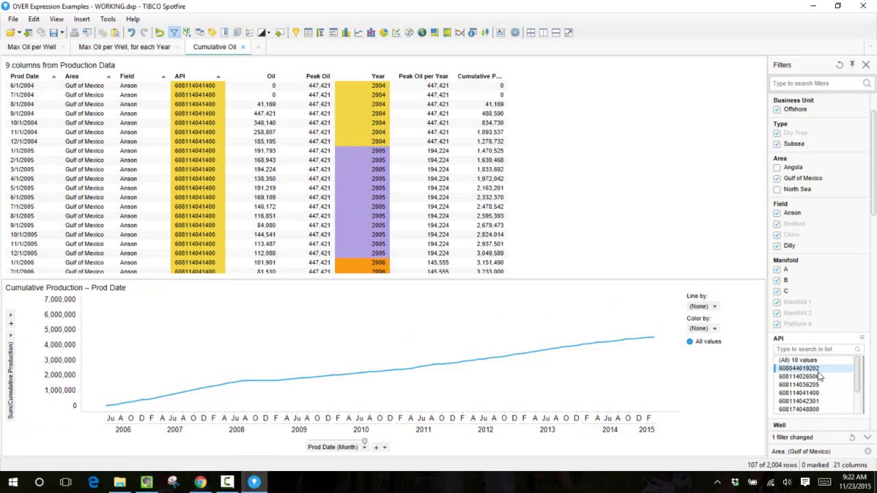
left_click(812, 377)
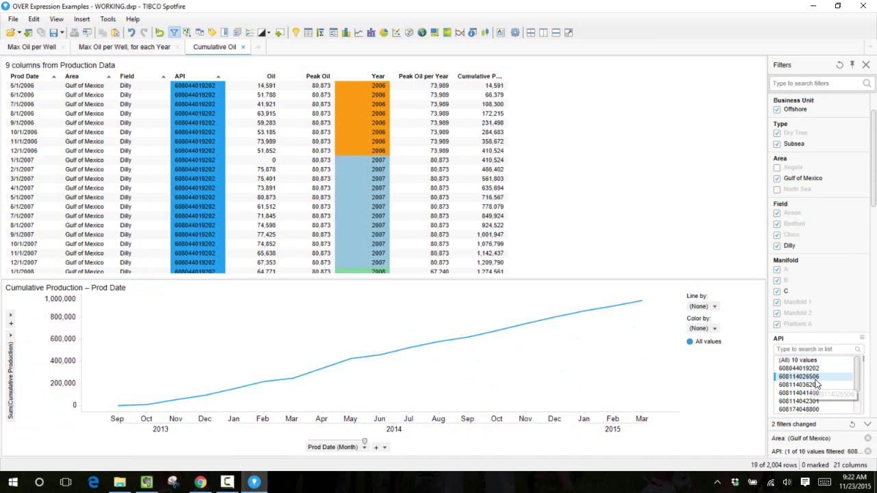
scroll(816, 390, "down", 1)
left_click(802, 388)
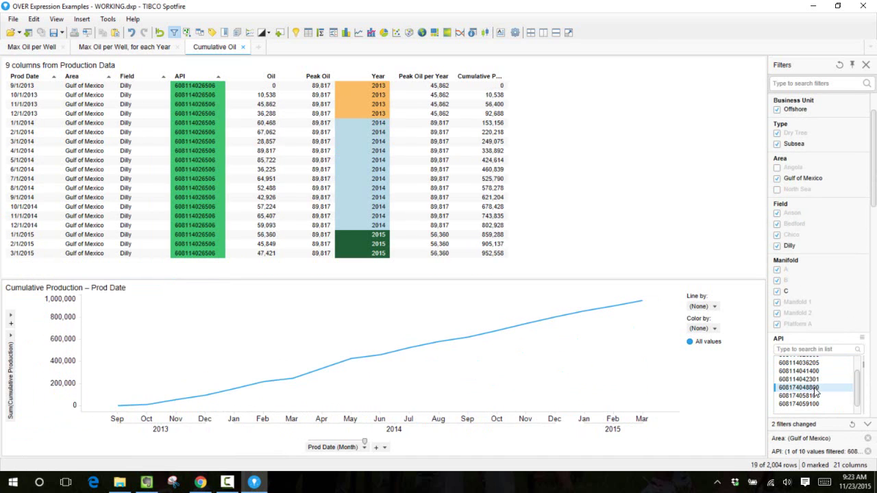
scroll(816, 390, "down", 1)
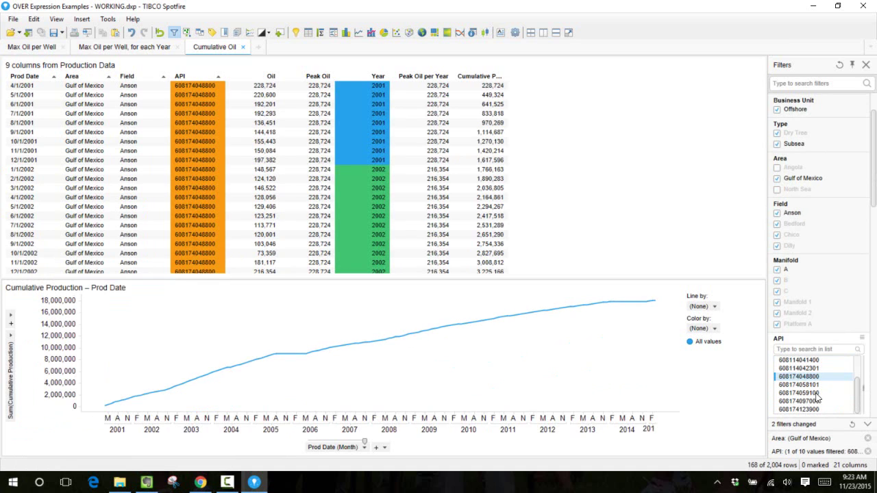
left_click(816, 394)
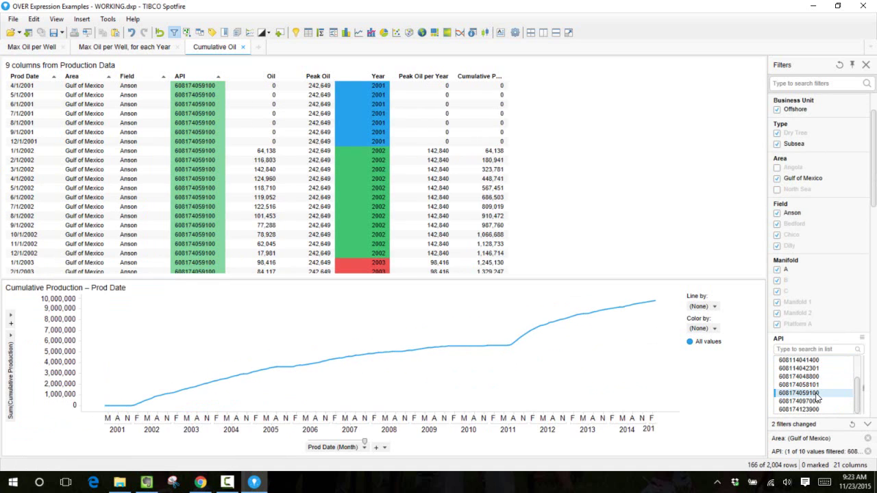